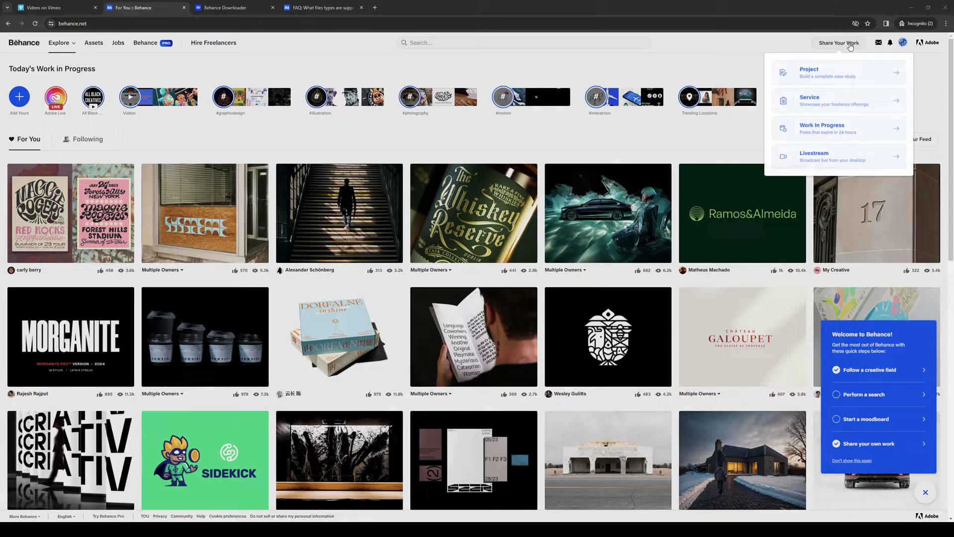
# - Bring up the account menu from the profile avatar at the top right of the For You feed
pyautogui.moveTo(902, 44)
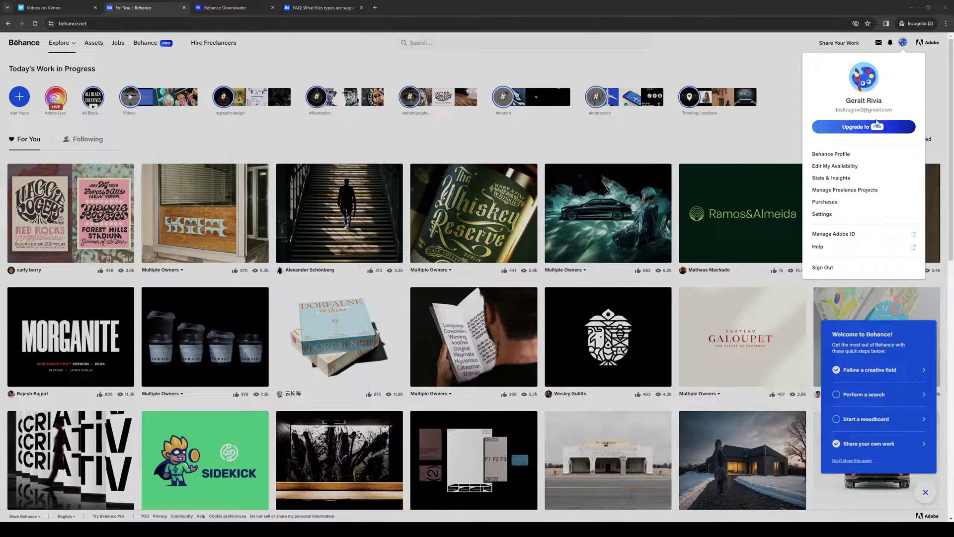
# - Open your Behance profile, start a new project and bring up the editor's Embed Media dialog
pyautogui.click(848, 156)
pyautogui.click(848, 156)
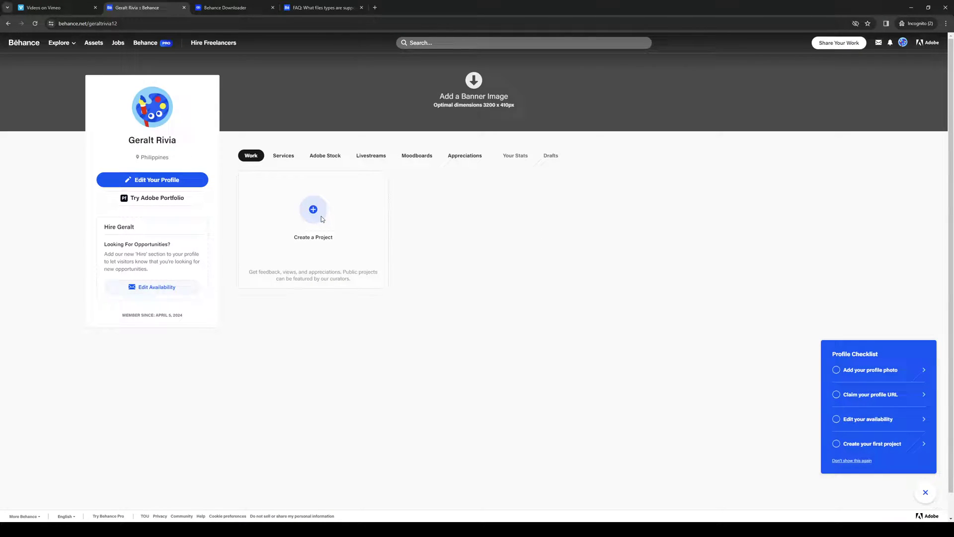
pyautogui.click(327, 238)
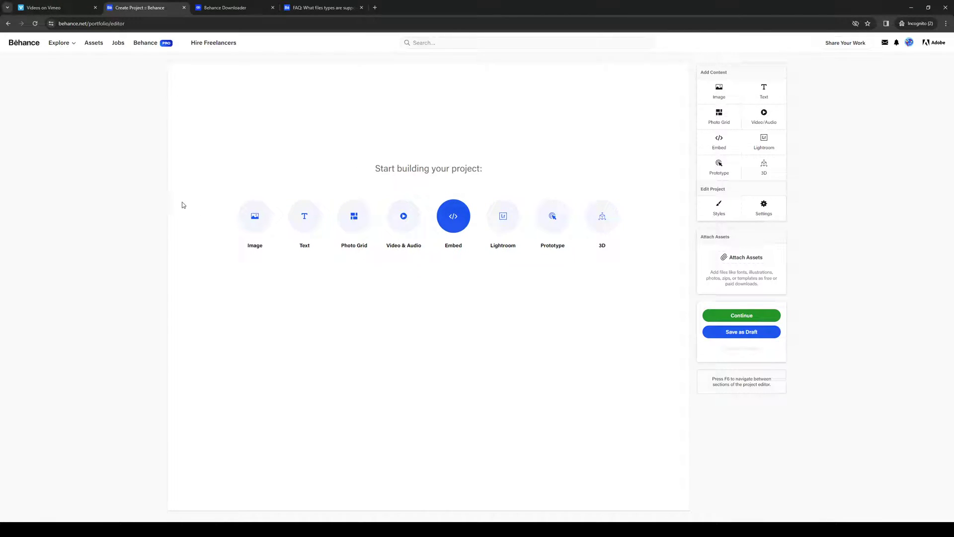
pyautogui.click(463, 219)
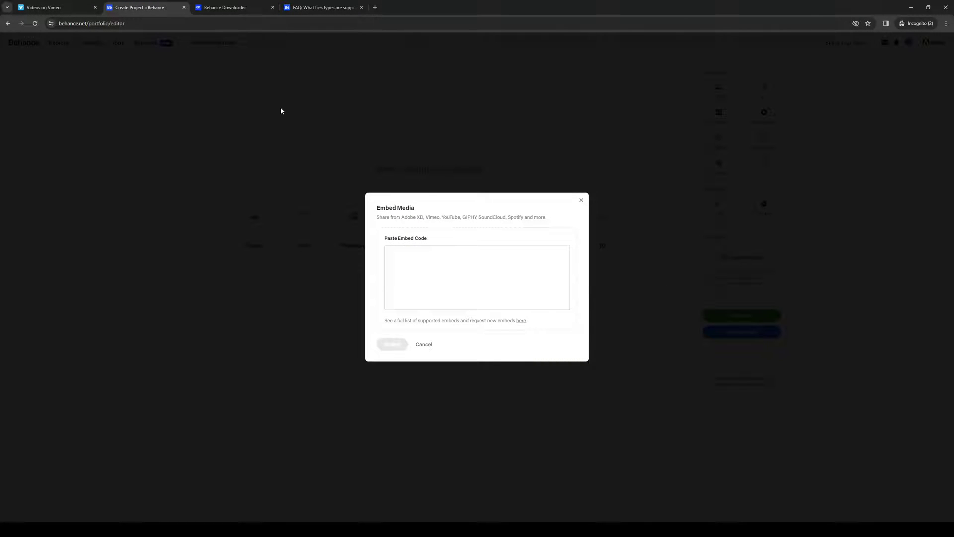
# - Switch to Vimeo, dismiss the onboarding tip and choose a video file to upload
pyautogui.click(47, 7)
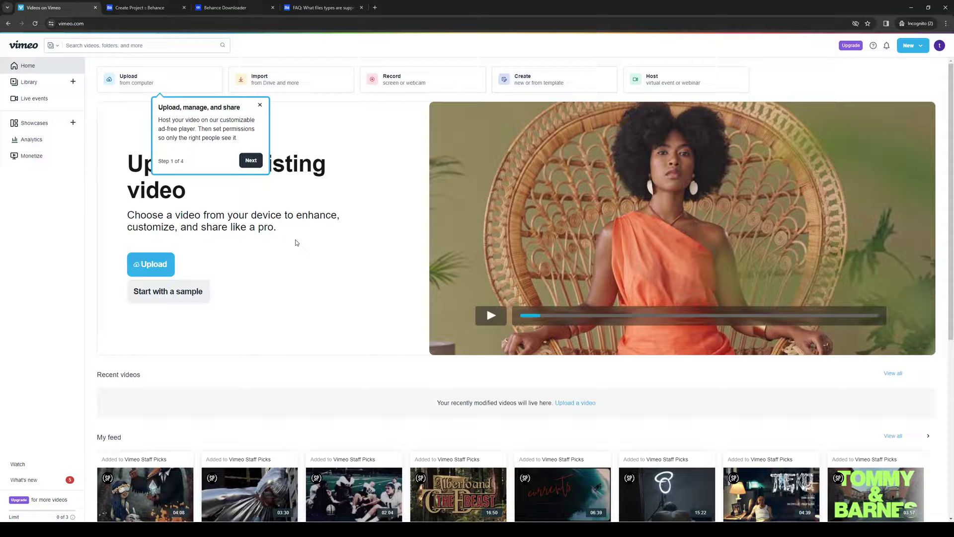
pyautogui.click(260, 105)
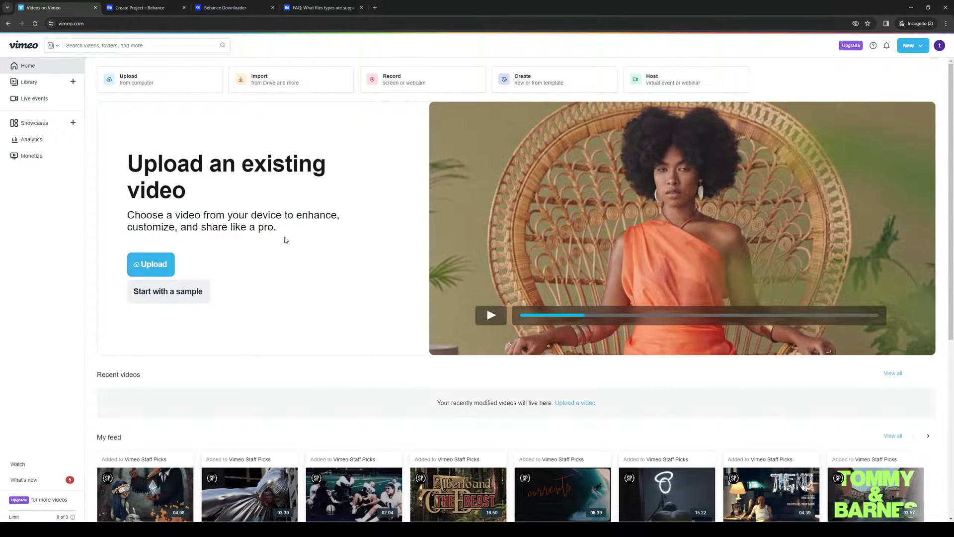
pyautogui.click(156, 266)
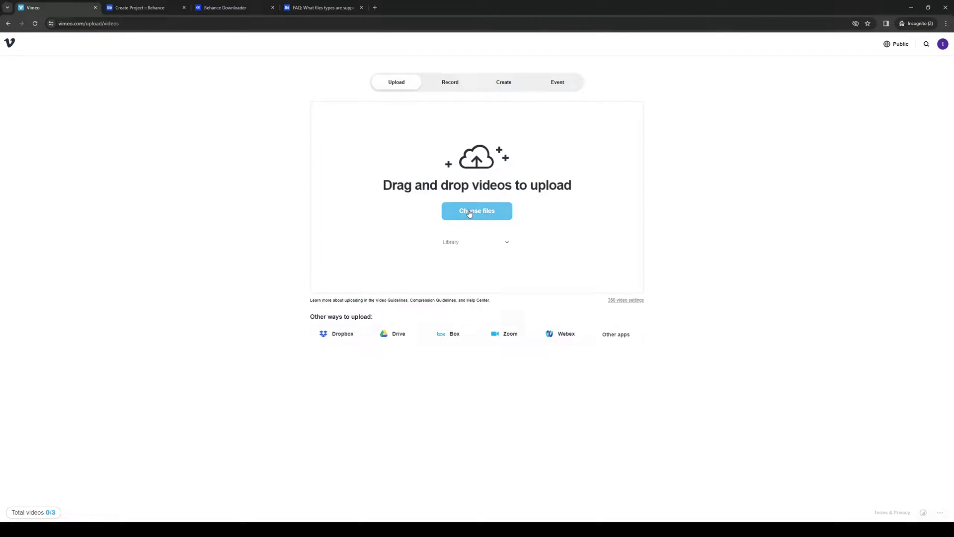
pyautogui.click(477, 214)
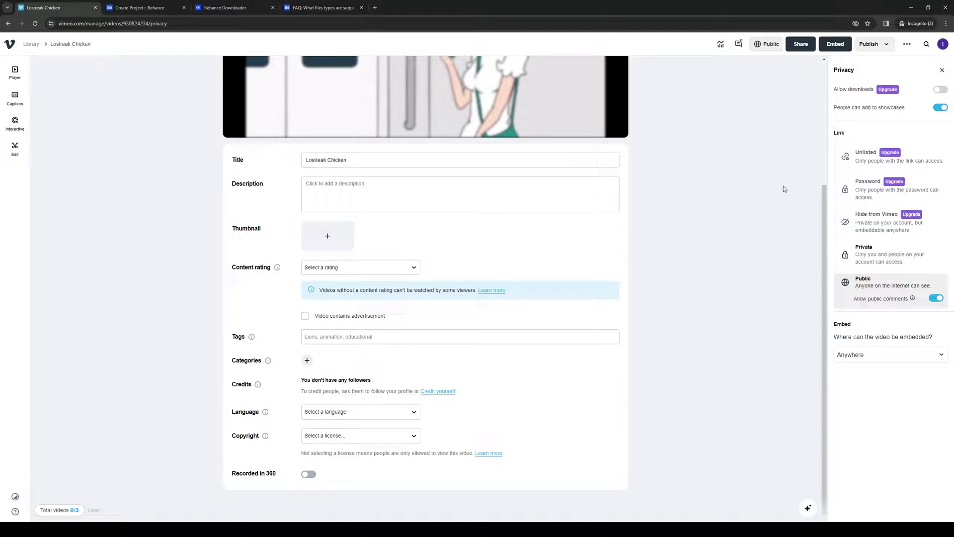
# - Keep the Lostreak Chicken video's Embed setting at Anywhere and close the Privacy panel
pyautogui.click(878, 355)
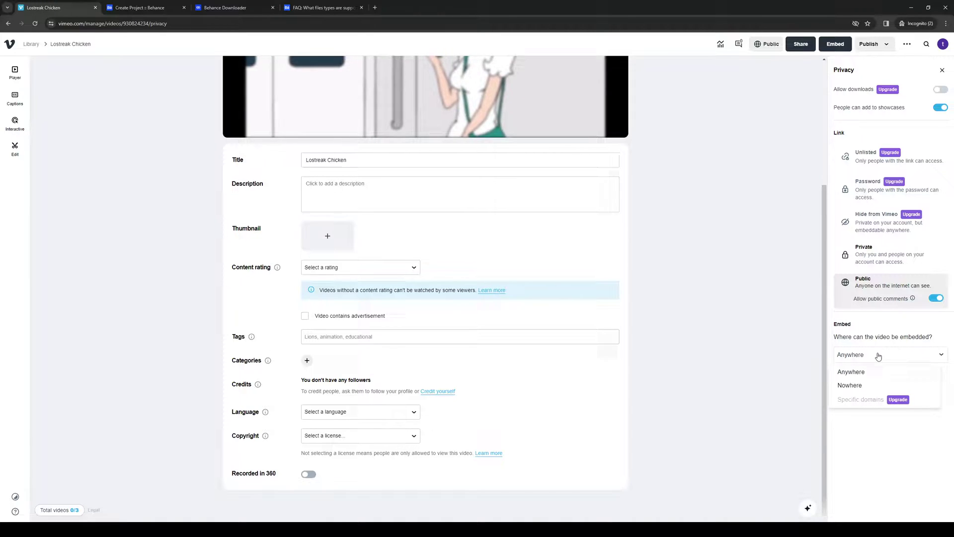
pyautogui.click(870, 459)
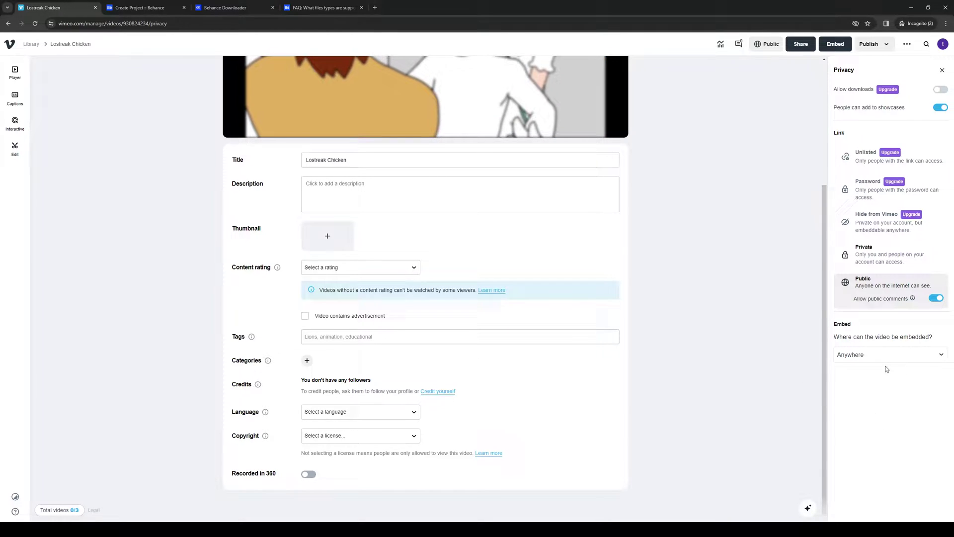
pyautogui.press('Escape')
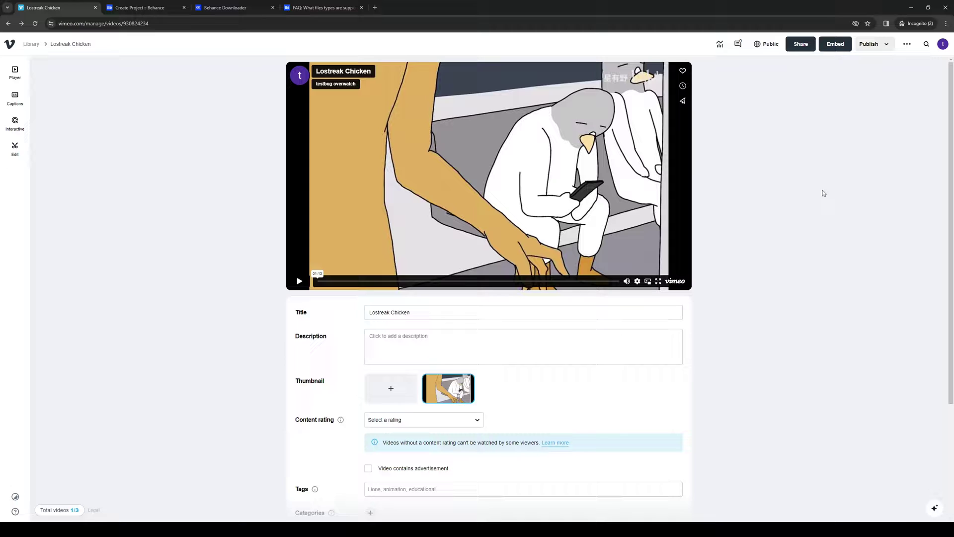
pyautogui.scroll(-3, 840, 142)
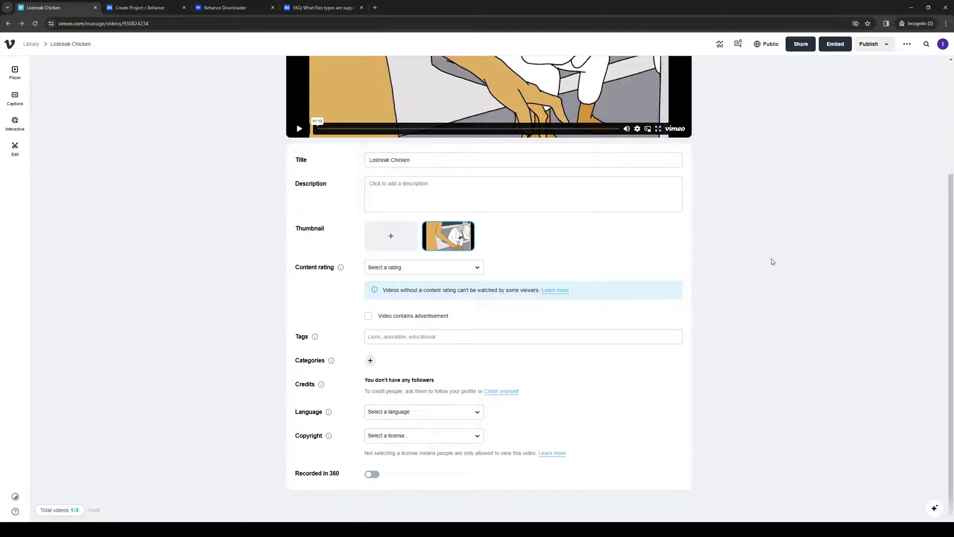
# - Review Lostreak Chicken's player settings: Like, Watch later, Share and Embed toggles, plus the ••• options
pyautogui.click(14, 73)
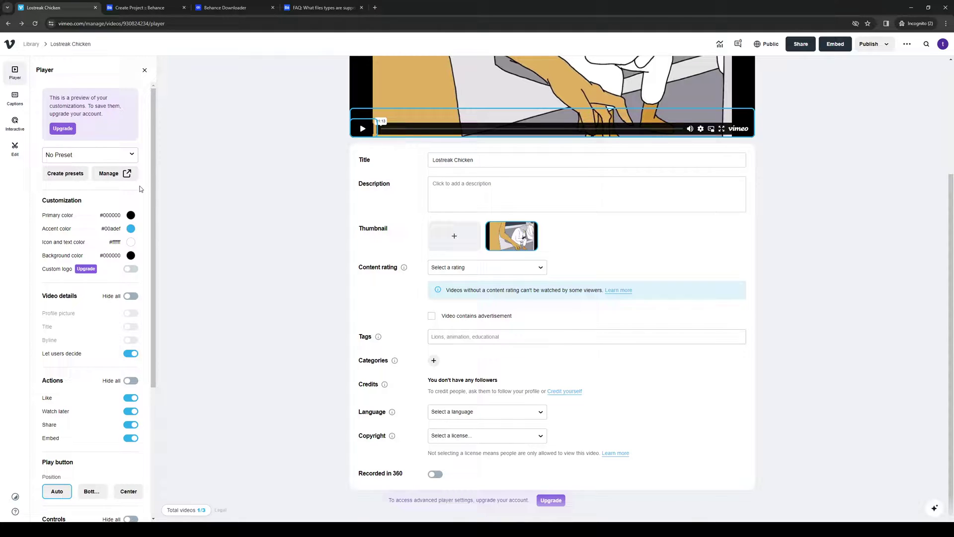
pyautogui.scroll(-3, 141, 195)
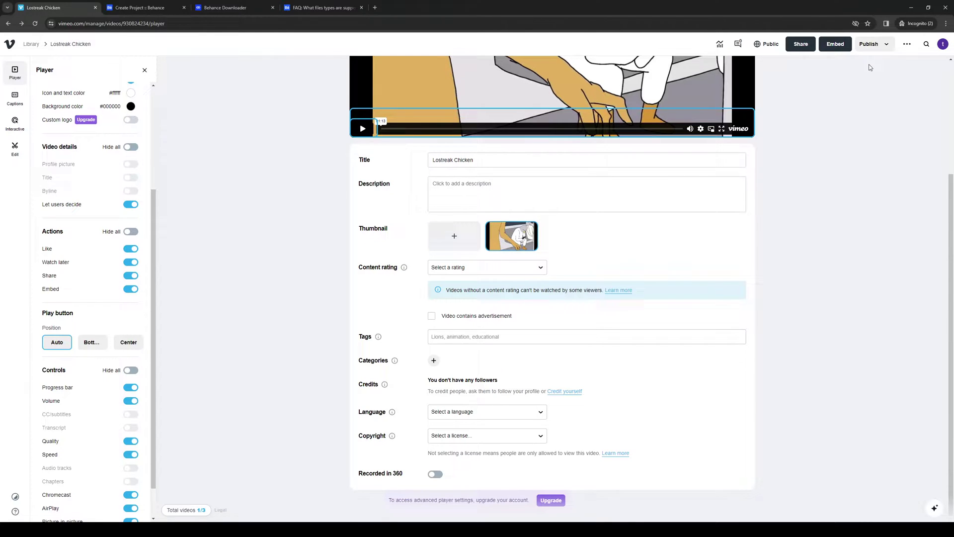
pyautogui.click(884, 44)
pyautogui.click(877, 220)
pyautogui.scroll(3, 886, 94)
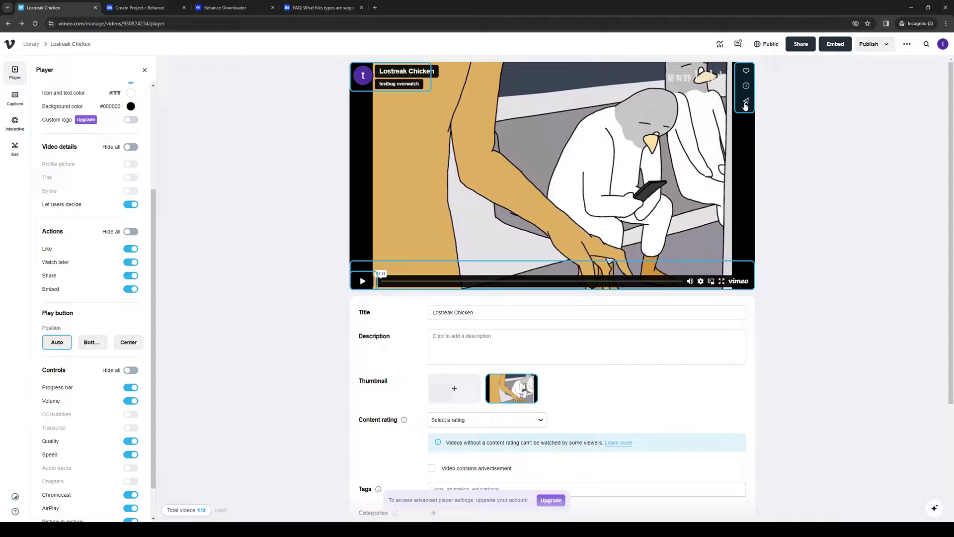
pyautogui.click(746, 104)
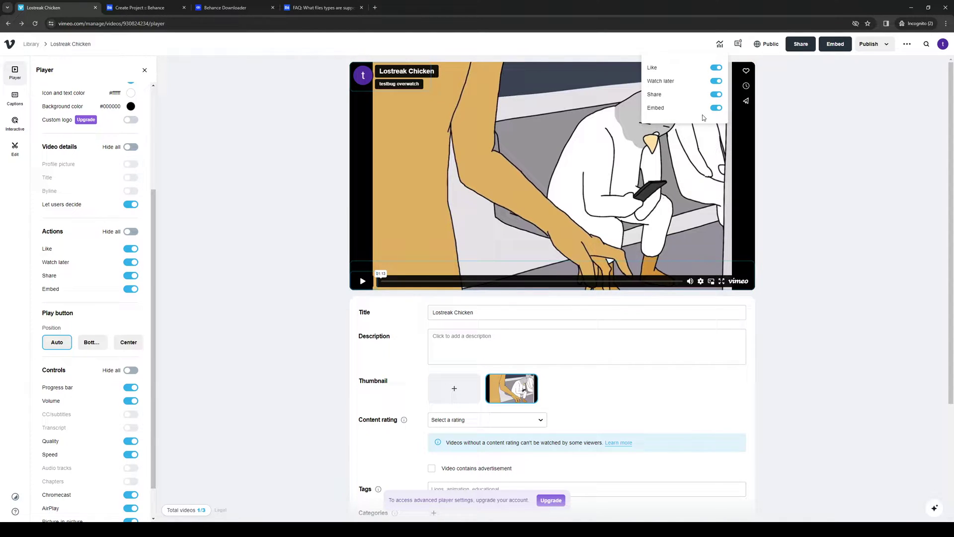
pyautogui.click(907, 43)
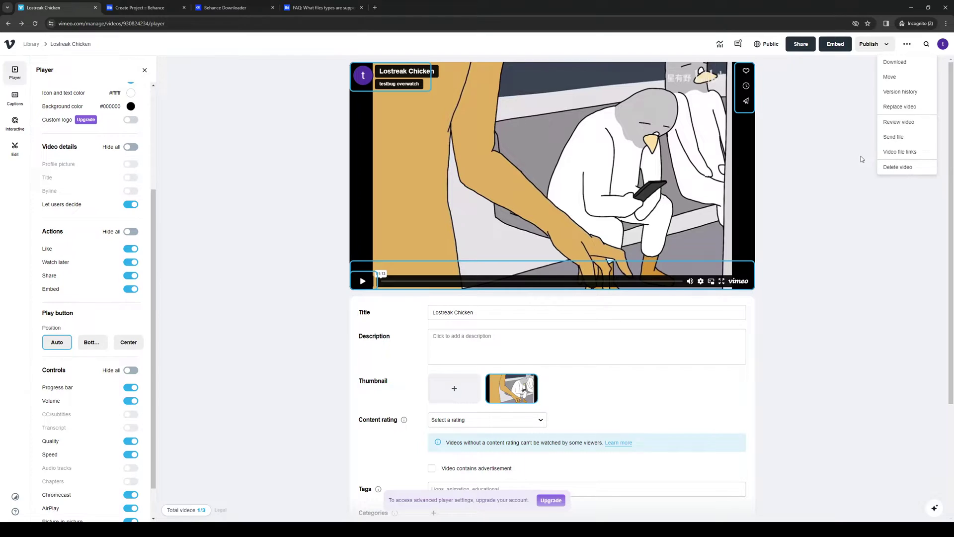
# - Display the Lostreak Chicken embed code, then return to the Behance project's Embed Media dialog
pyautogui.click(895, 61)
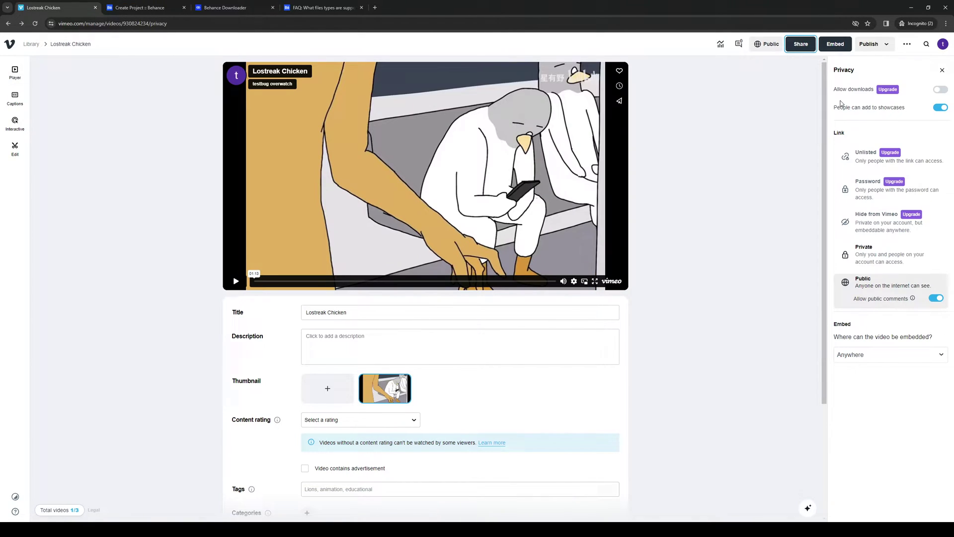
pyautogui.click(842, 47)
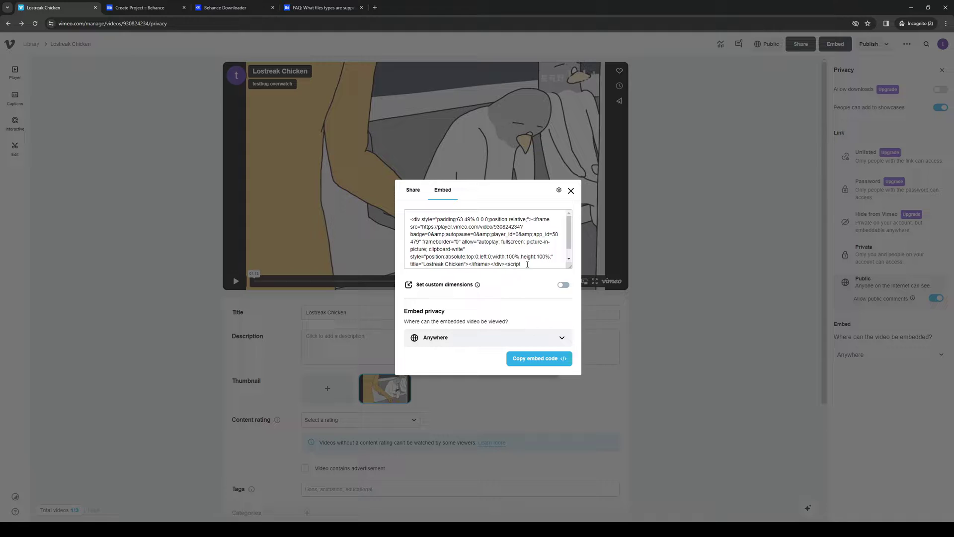
pyautogui.scroll(-1, 549, 258)
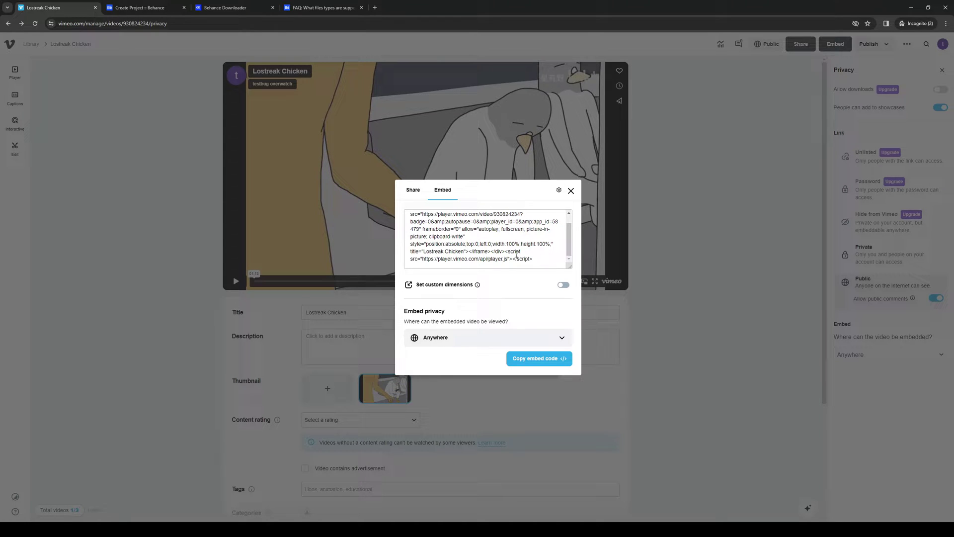
pyautogui.click(154, 10)
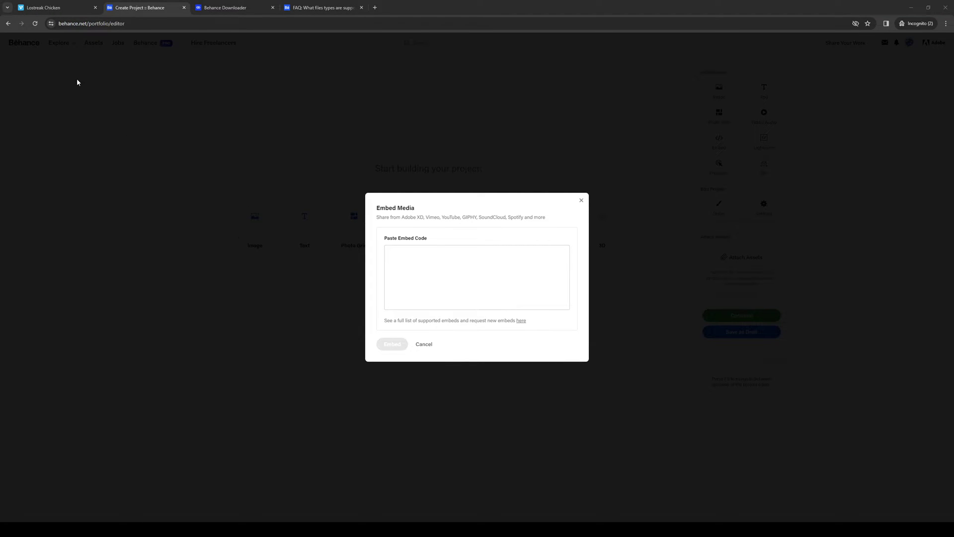
pyautogui.click(77, 4)
pyautogui.click(696, 134)
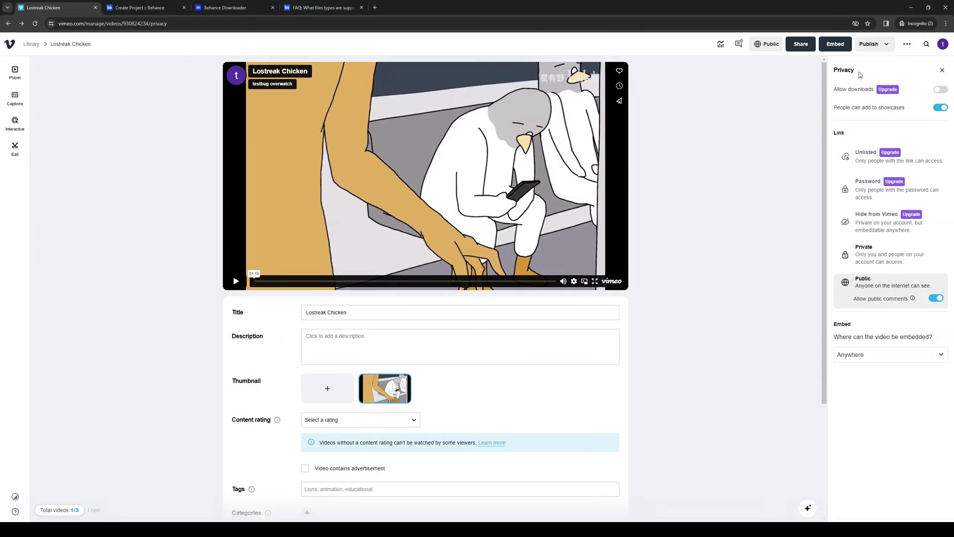
pyautogui.click(943, 45)
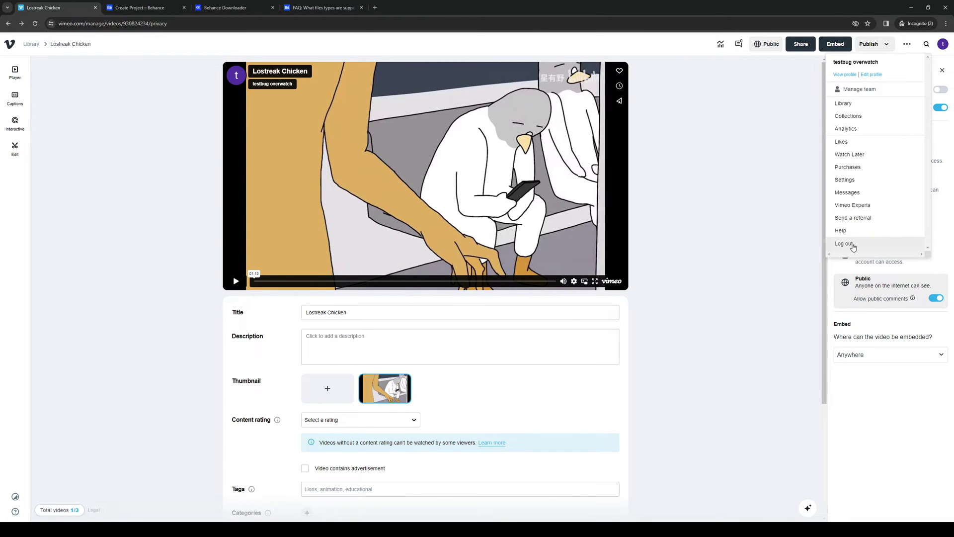
pyautogui.click(698, 180)
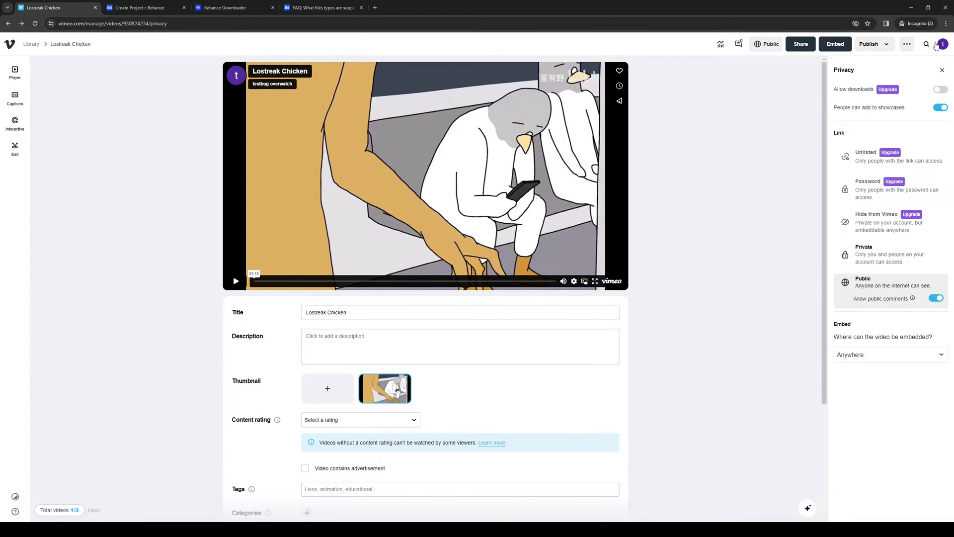
pyautogui.click(943, 43)
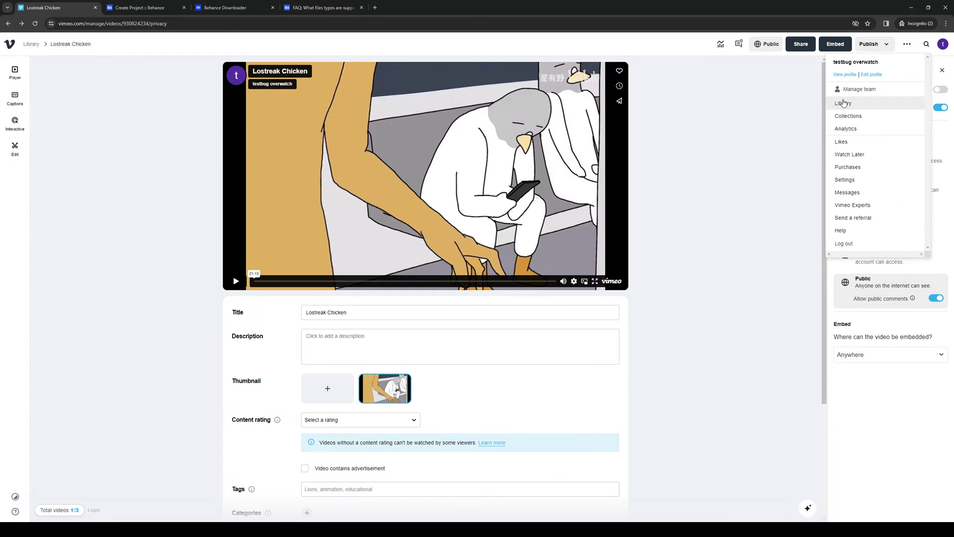
pyautogui.click(845, 103)
pyautogui.click(144, 8)
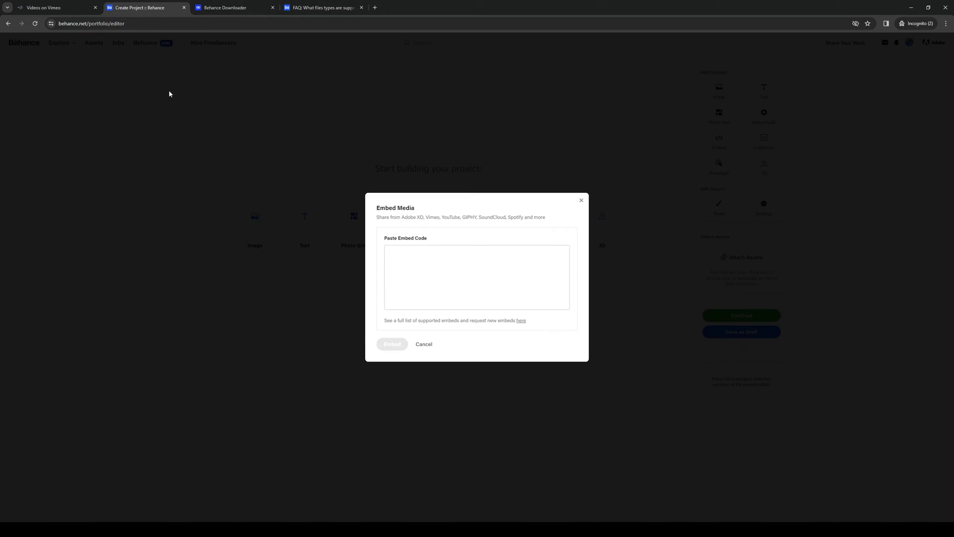